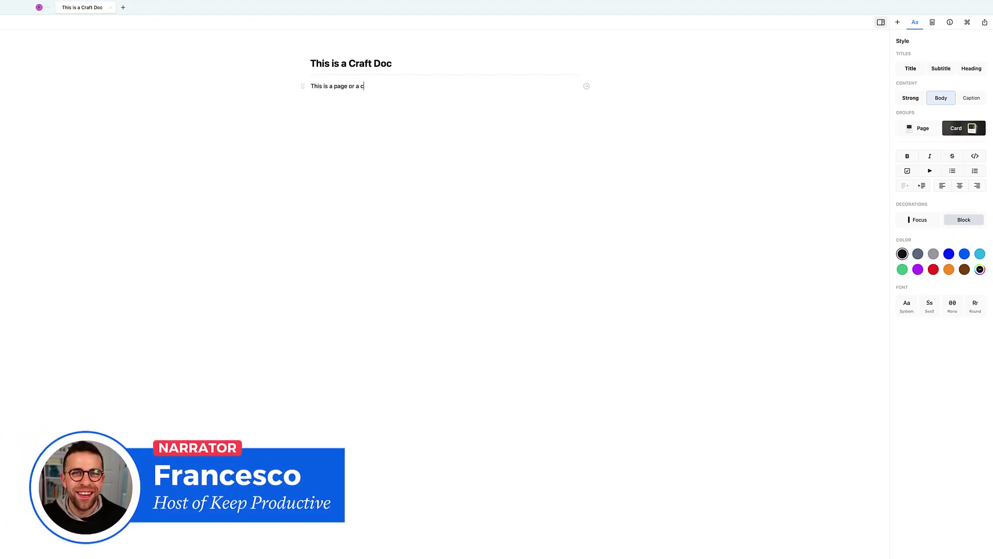
# - Finish the line 'This is a page or a card...' and bring up its card style choices
pyautogui.write('ard...')
pyautogui.click(309, 100)
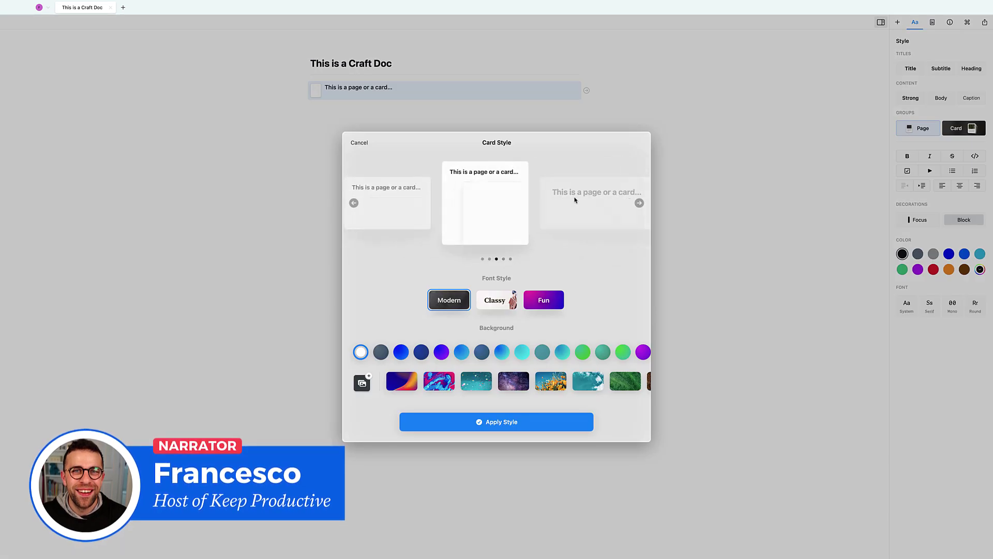
# - Leave card styling and start a new blank page in a tab from All Documents
pyautogui.hscroll(-3, 574, 200)
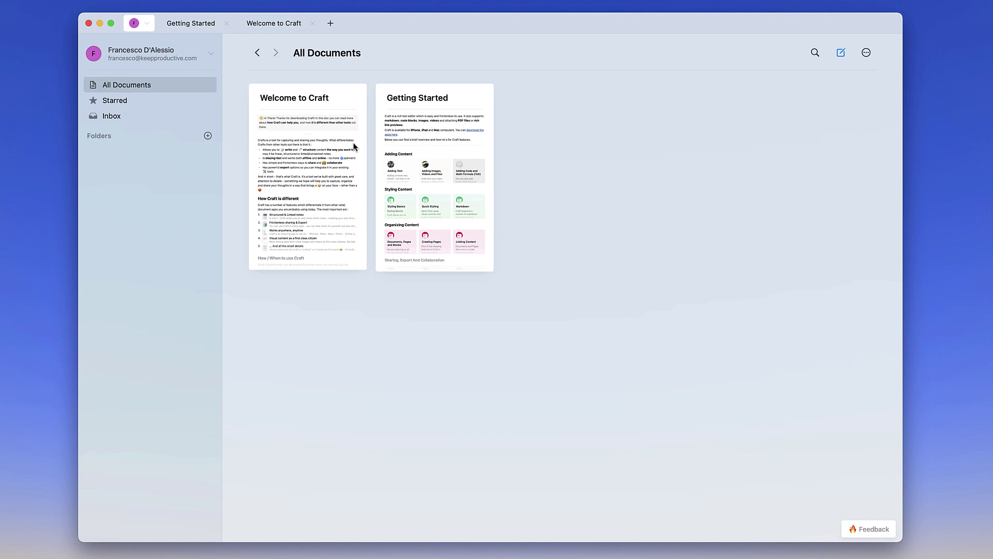
pyautogui.click(331, 23)
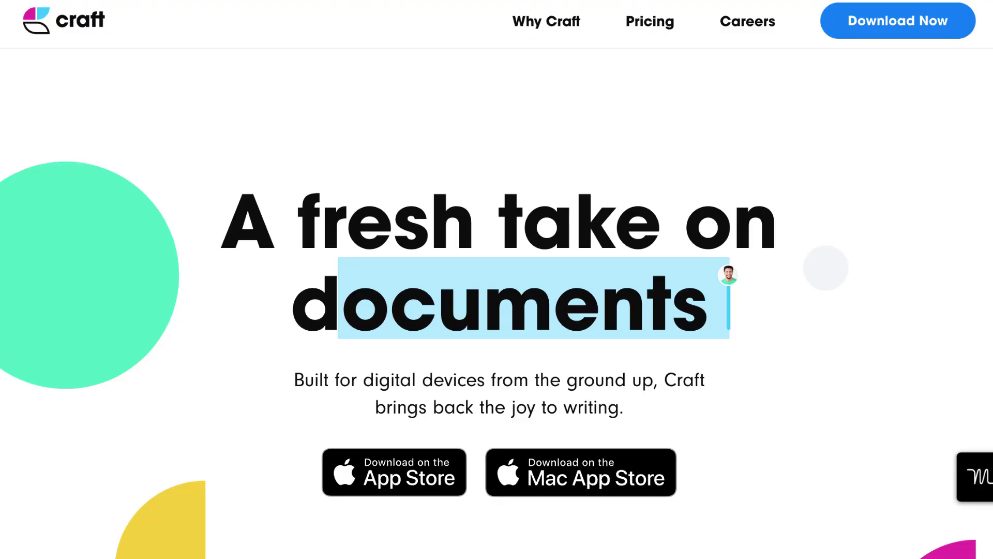
# - Scroll the craft.do homepage down to the Welcome To Craft! app preview
pyautogui.scroll(-1, 497, 279)
pyautogui.scroll(-3, 497, 279)
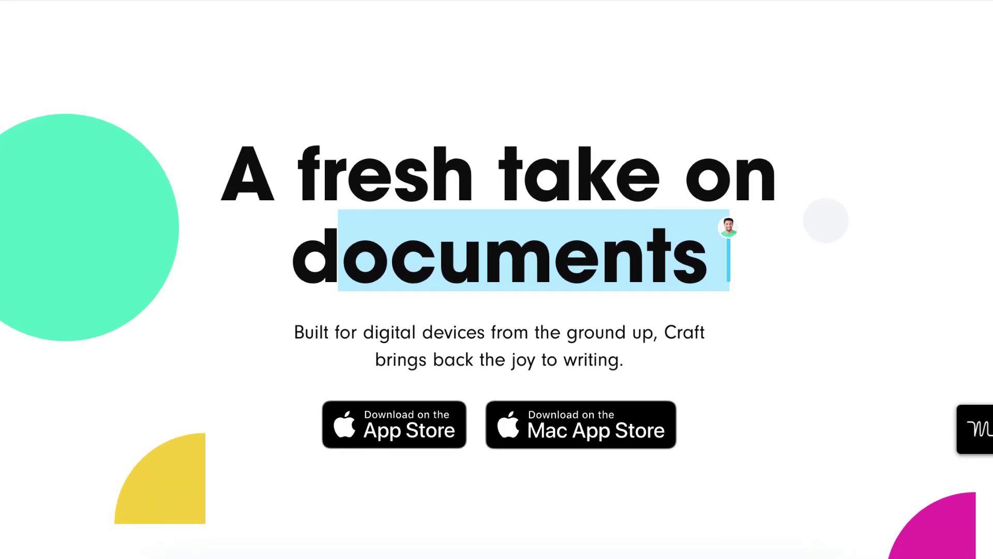
pyautogui.scroll(-5, 497, 279)
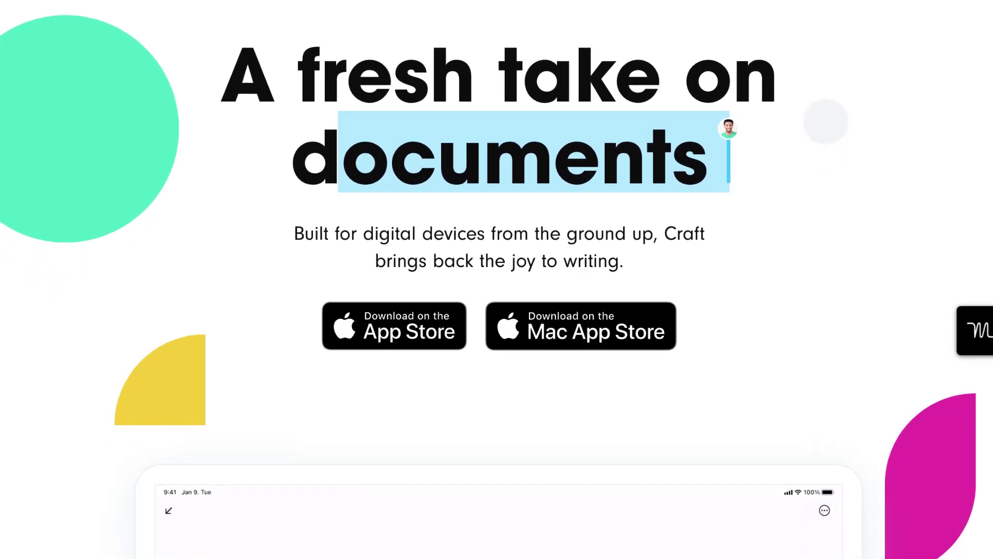
pyautogui.scroll(-3, 496, 280)
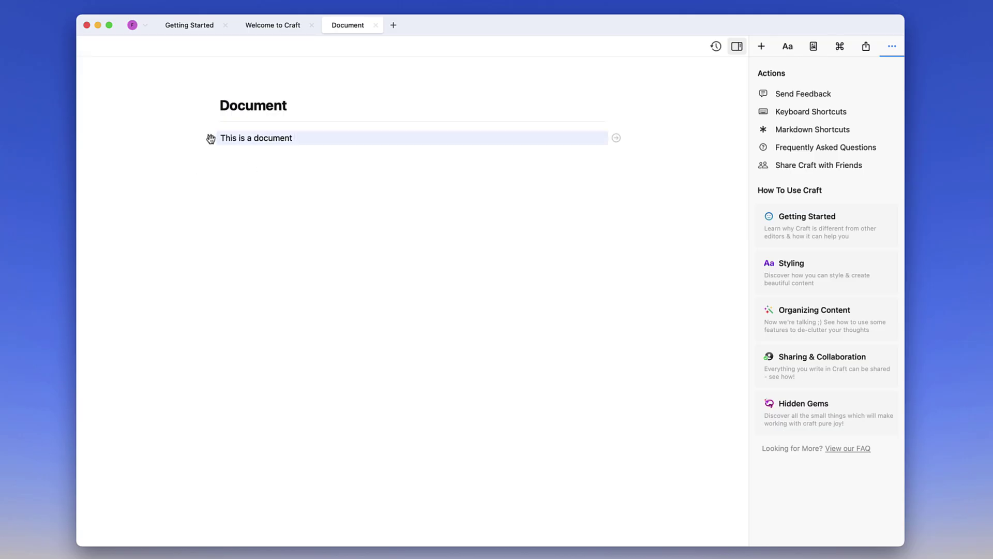
# - Turn on the CV's secret link and view its settings with comments allowed
pyautogui.click(788, 47)
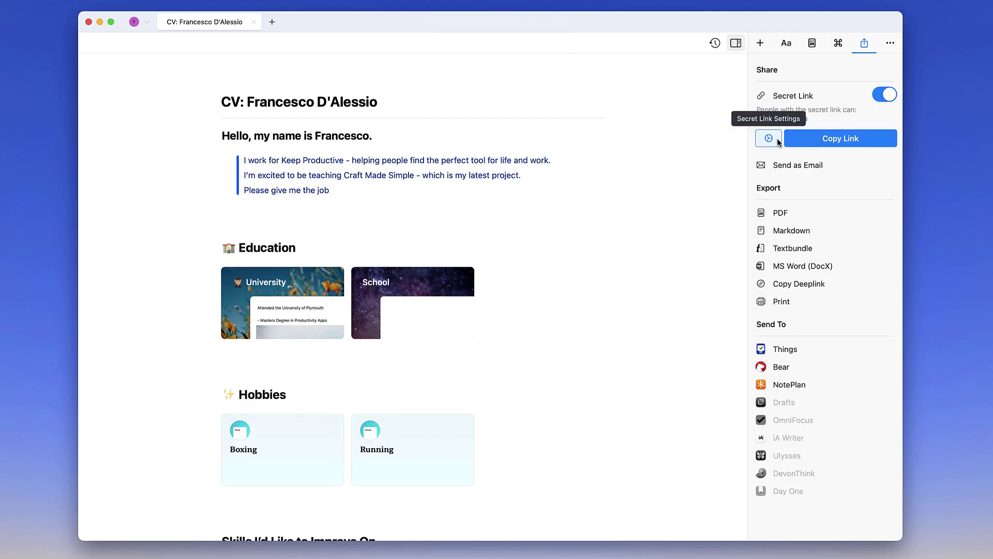
pyautogui.click(769, 139)
pyautogui.click(769, 138)
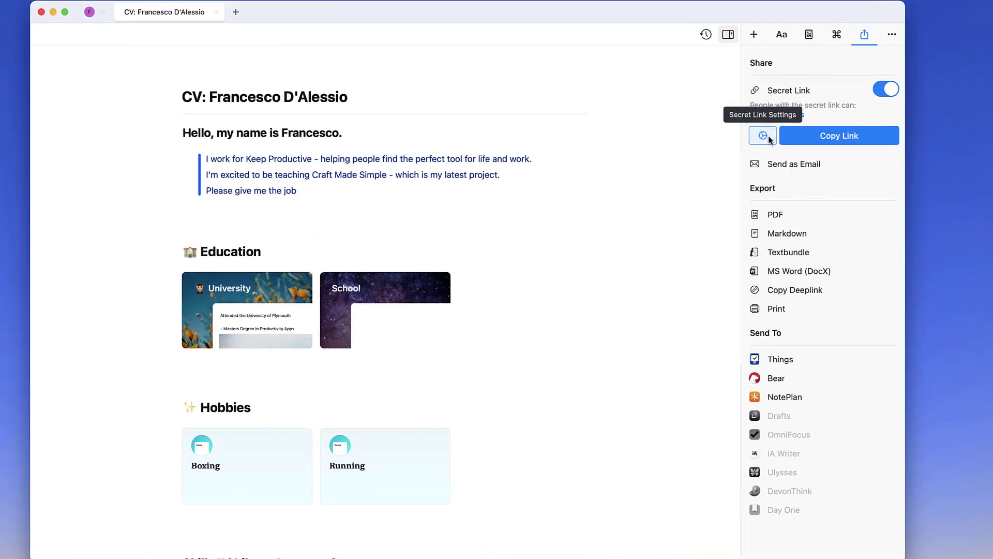
pyautogui.click(742, 122)
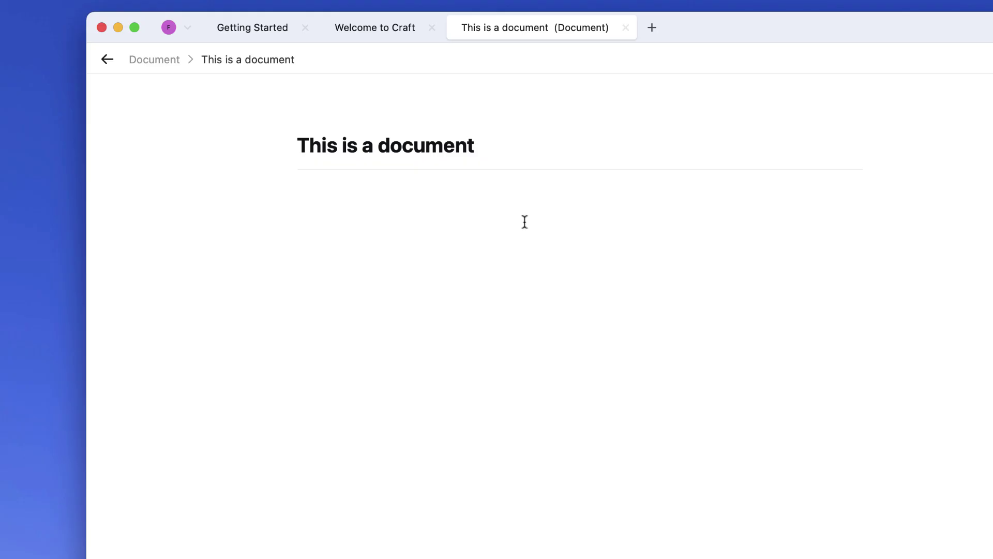
# - Type 'This a piece of text' in the nested page and return to the parent Document
pyautogui.write('This a piece of text')
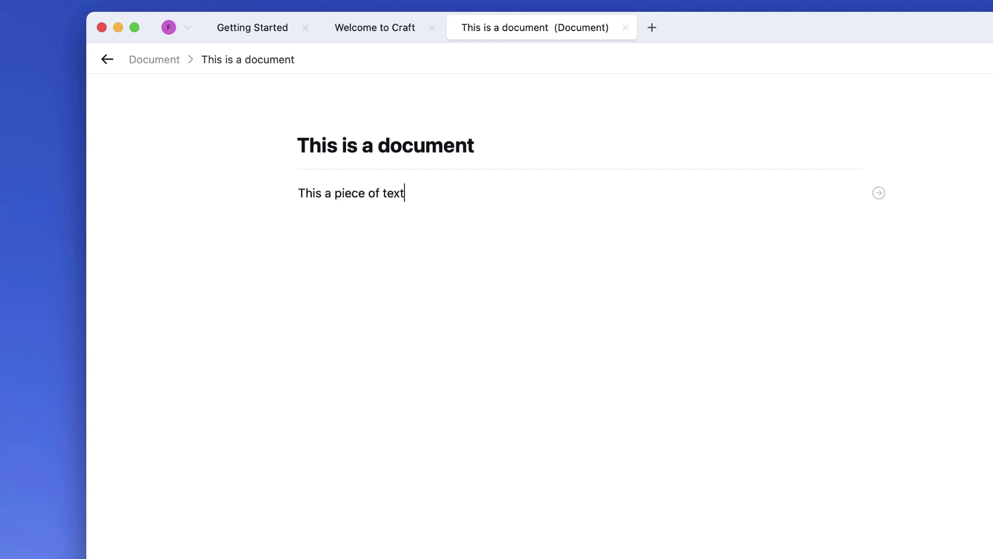
pyautogui.click(154, 61)
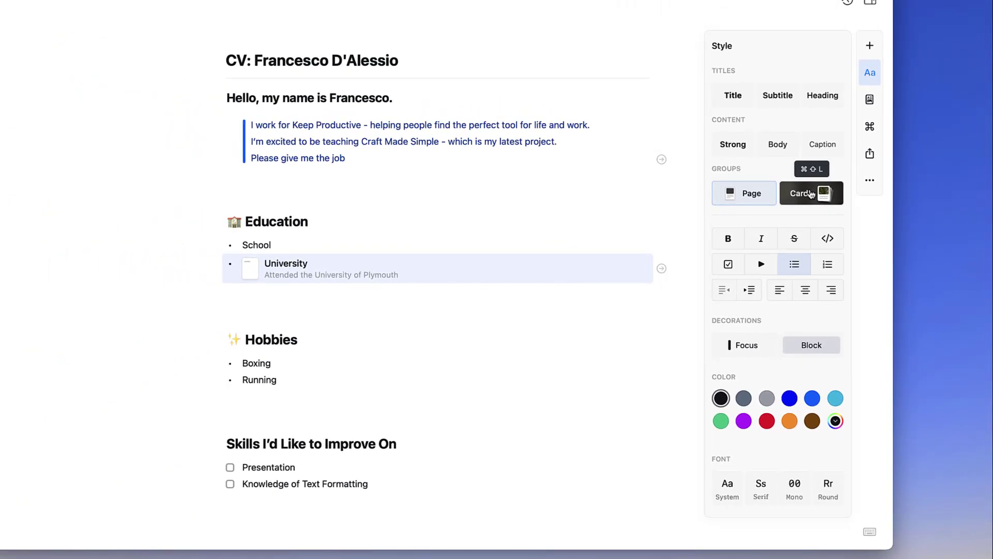
# - Try card layouts and colours, then give the Boxing card Classy font and a liquid-paint background
pyautogui.click(811, 194)
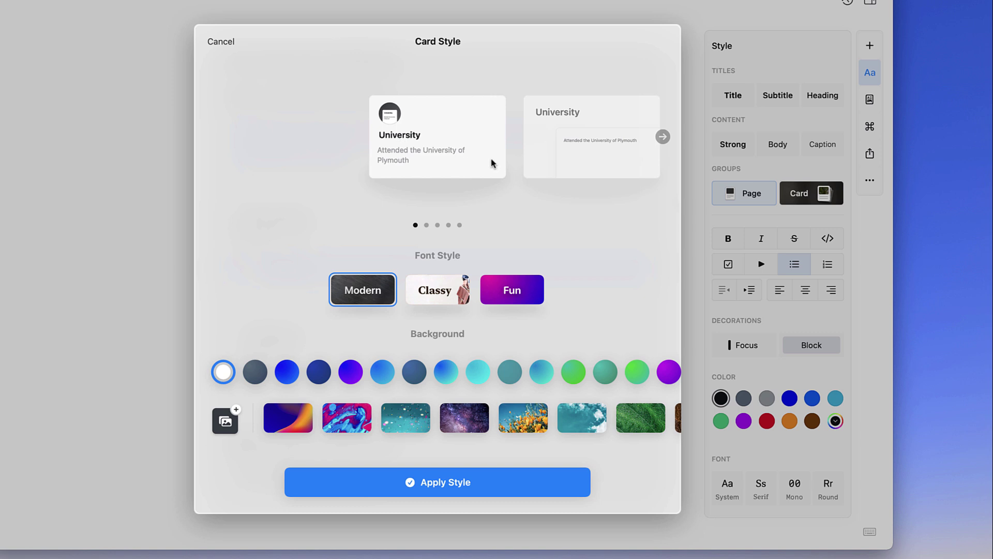
pyautogui.click(663, 136)
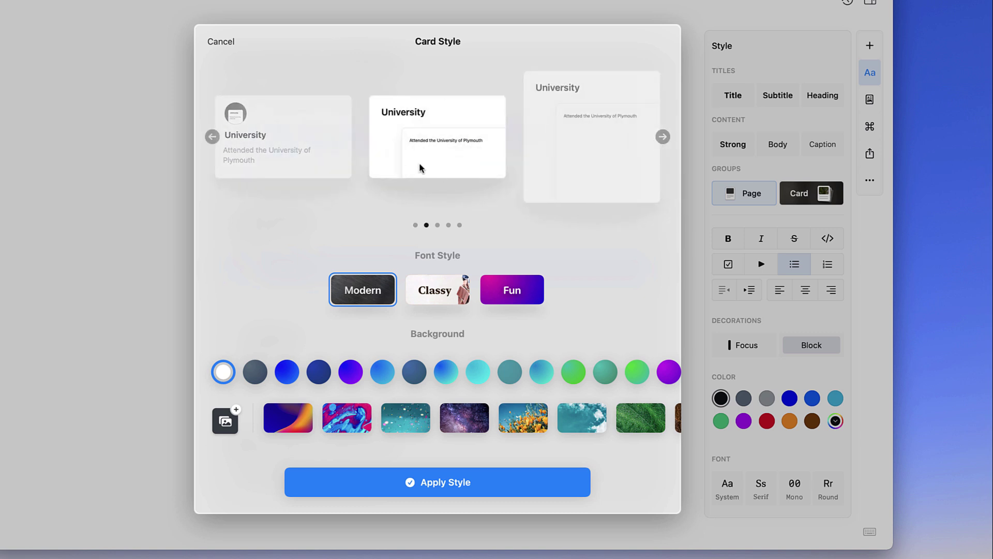
pyautogui.click(663, 137)
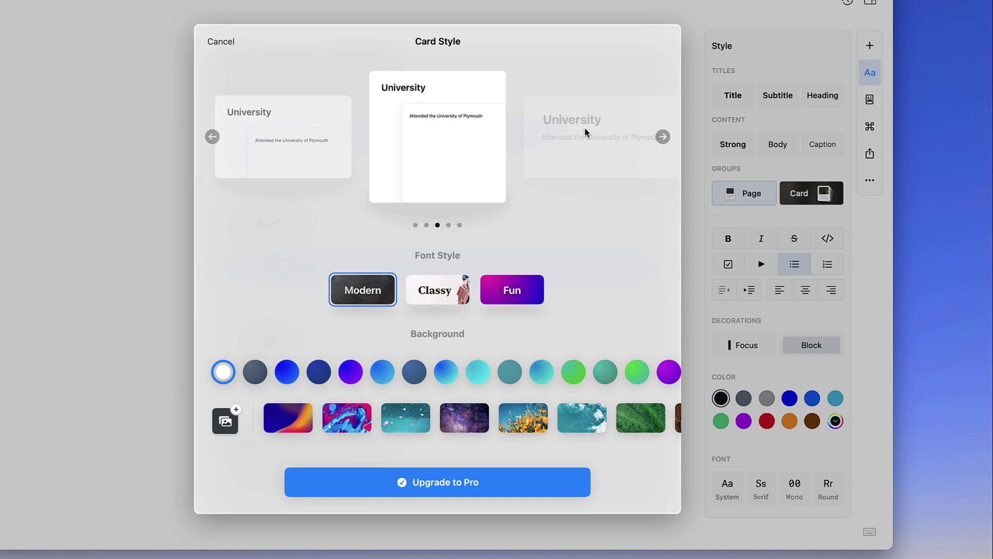
pyautogui.click(662, 137)
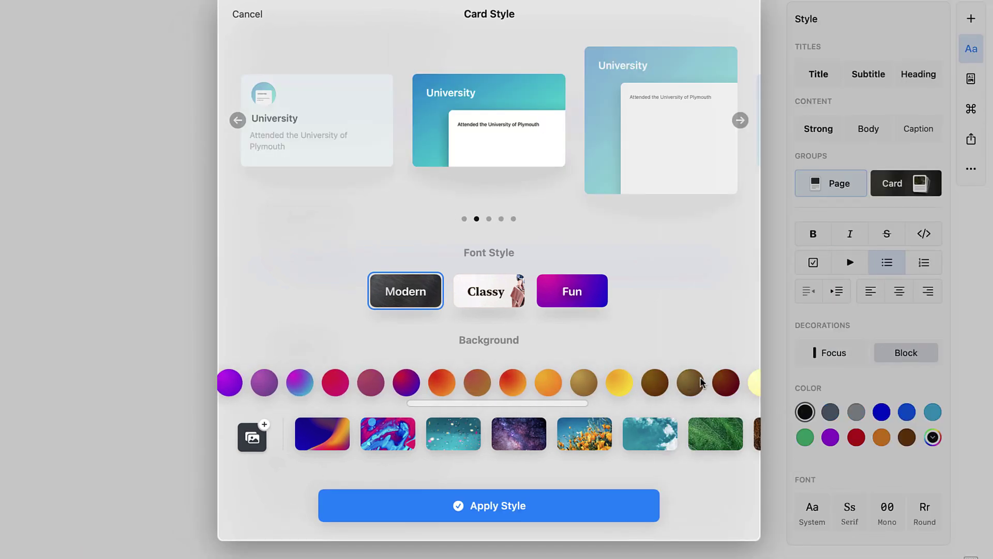
pyautogui.click(516, 372)
pyautogui.click(538, 384)
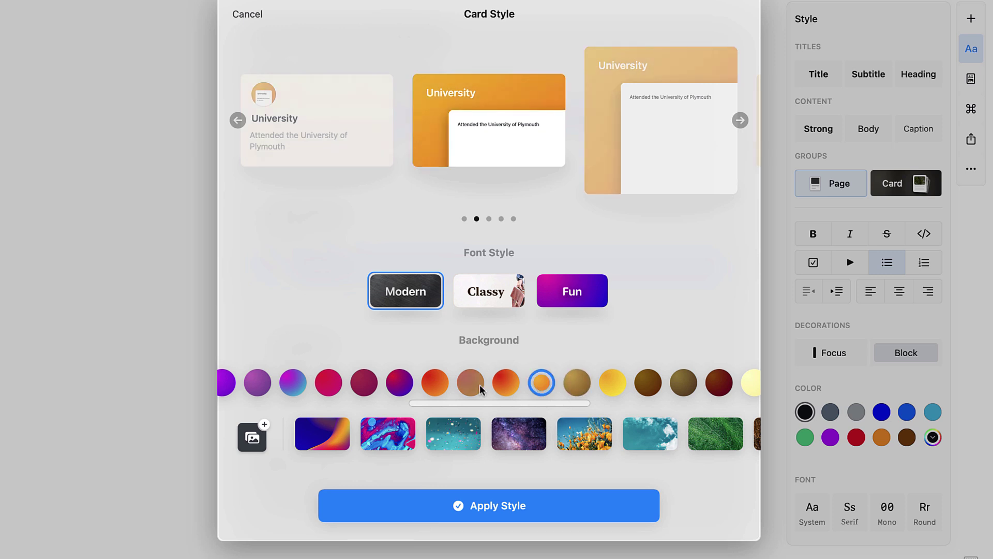
pyautogui.hscroll(-10, 542, 398)
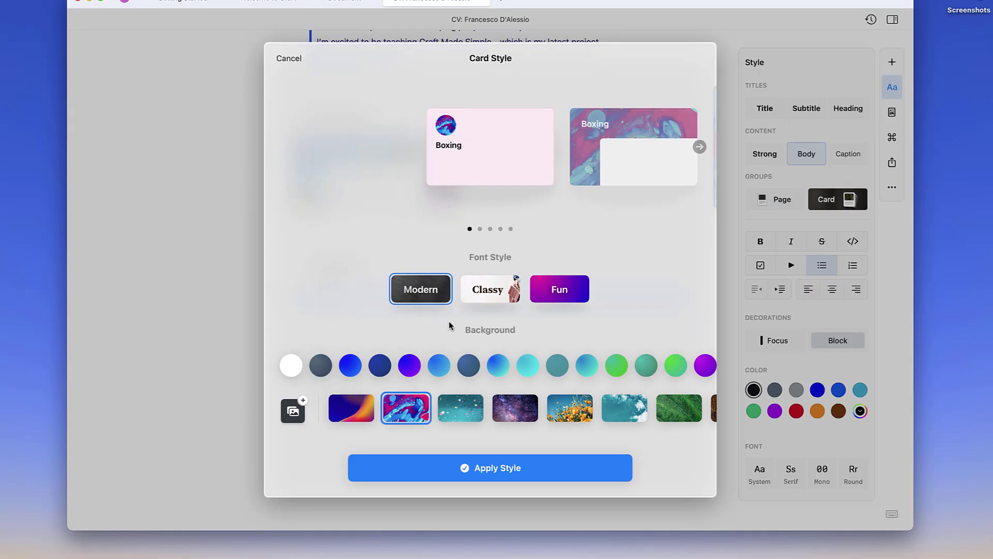
pyautogui.click(494, 293)
pyautogui.click(540, 291)
pyautogui.click(511, 291)
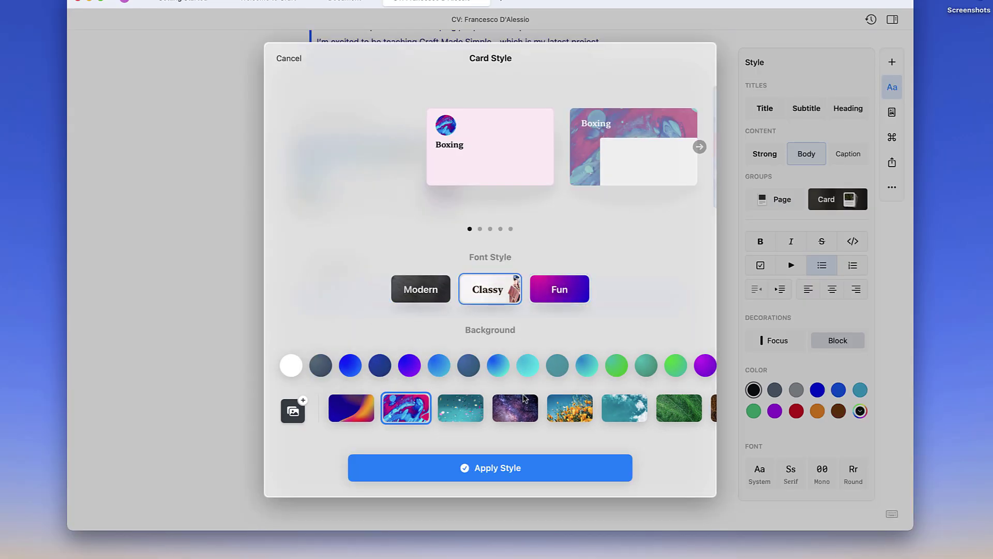
pyautogui.click(498, 365)
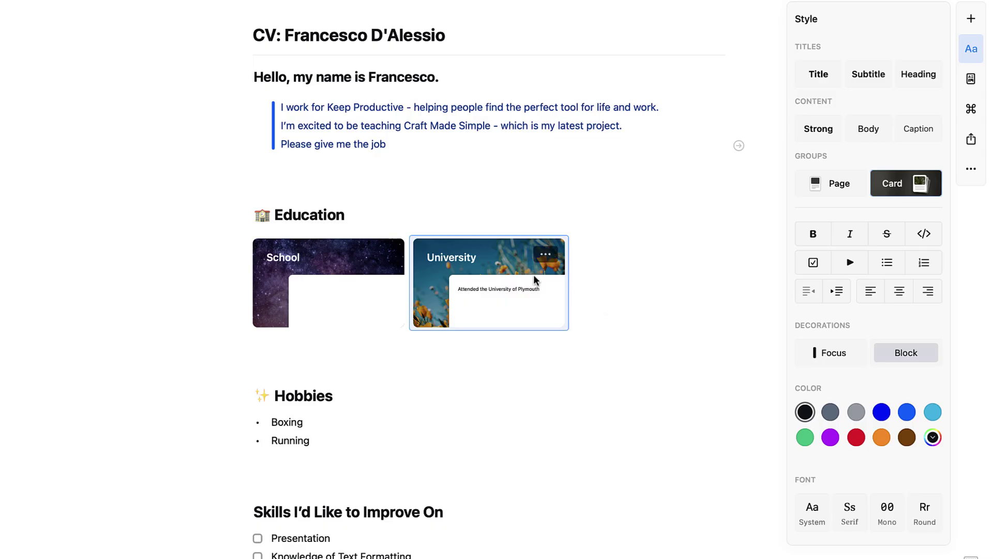
# - Give the University card the wide banner layout with flowers background and move it above School
pyautogui.click(545, 254)
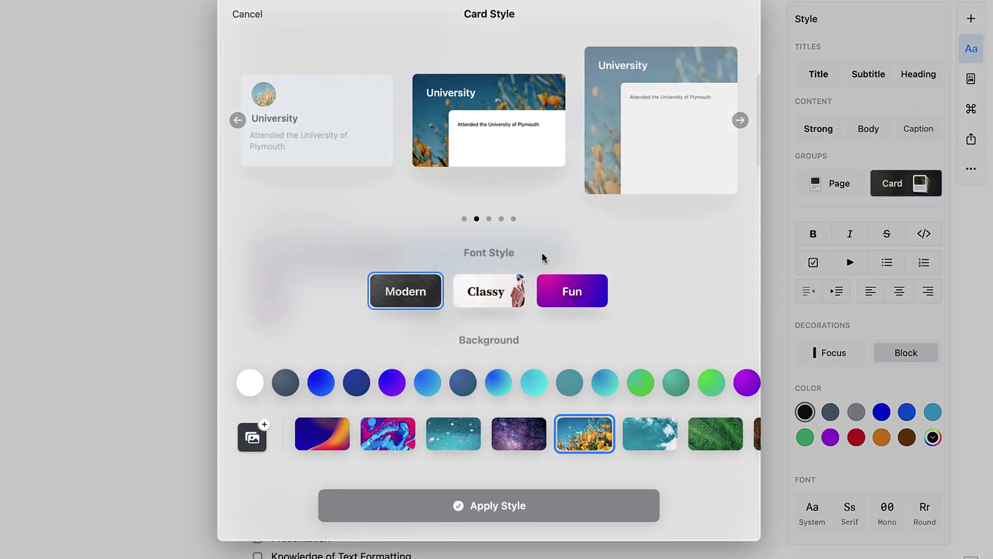
pyautogui.click(667, 99)
pyautogui.click(666, 98)
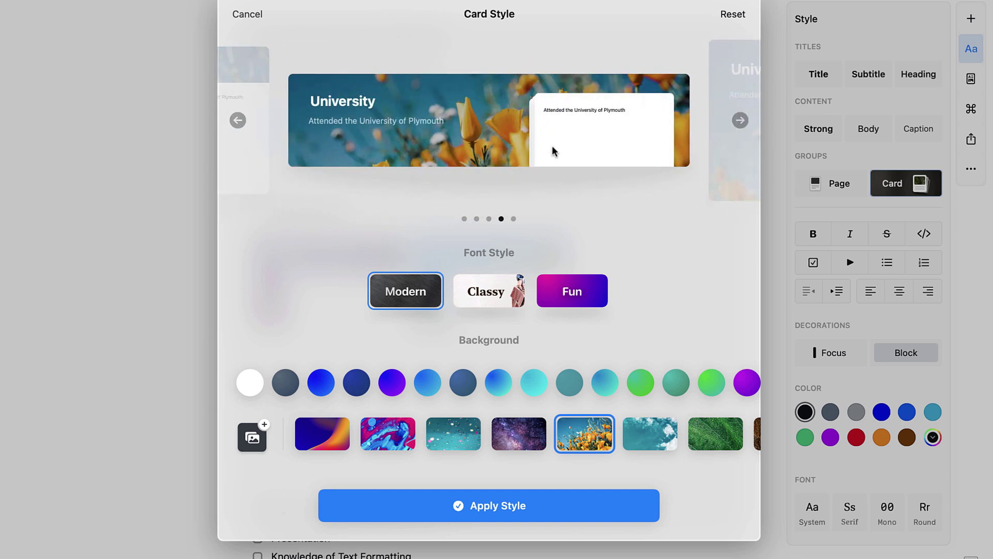
pyautogui.click(507, 428)
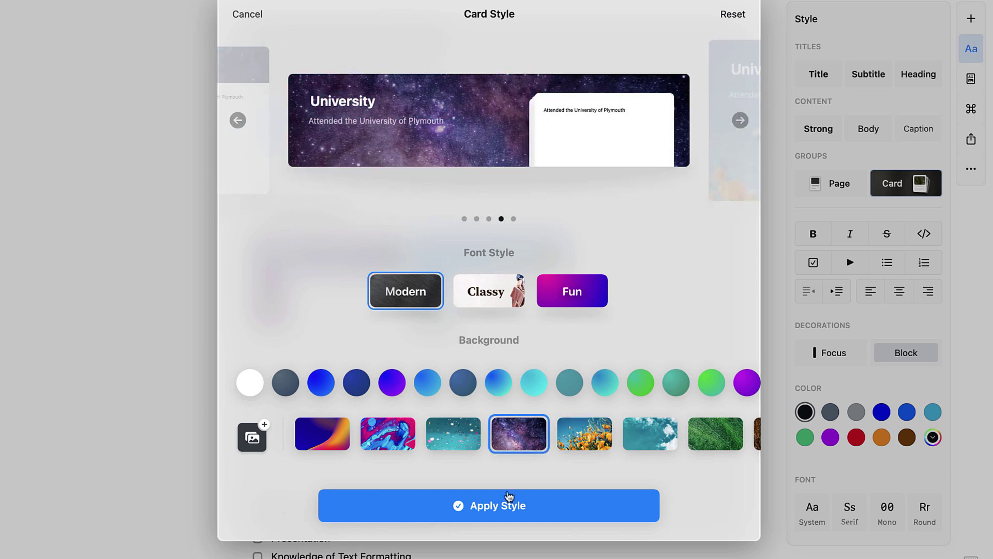
pyautogui.click(389, 435)
pyautogui.click(564, 438)
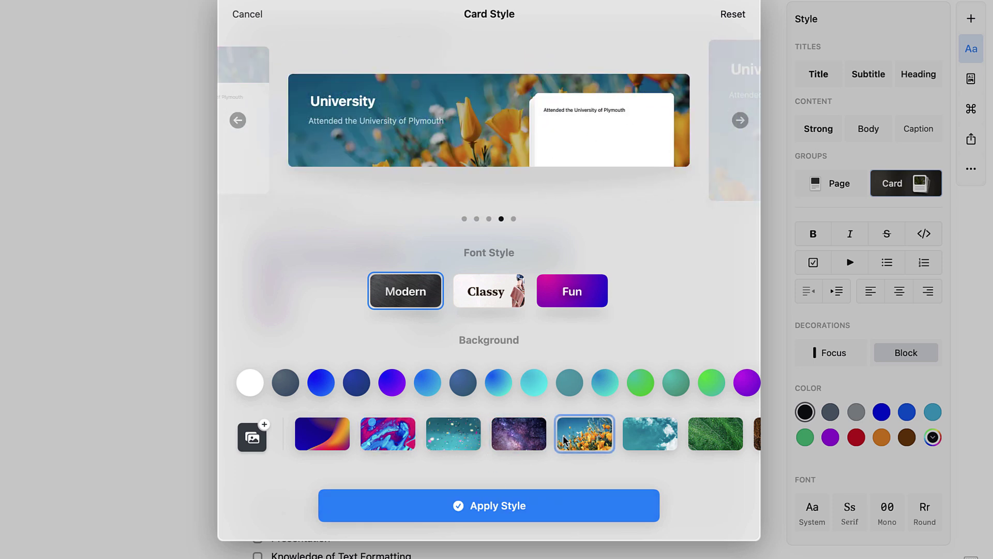
pyautogui.click(527, 509)
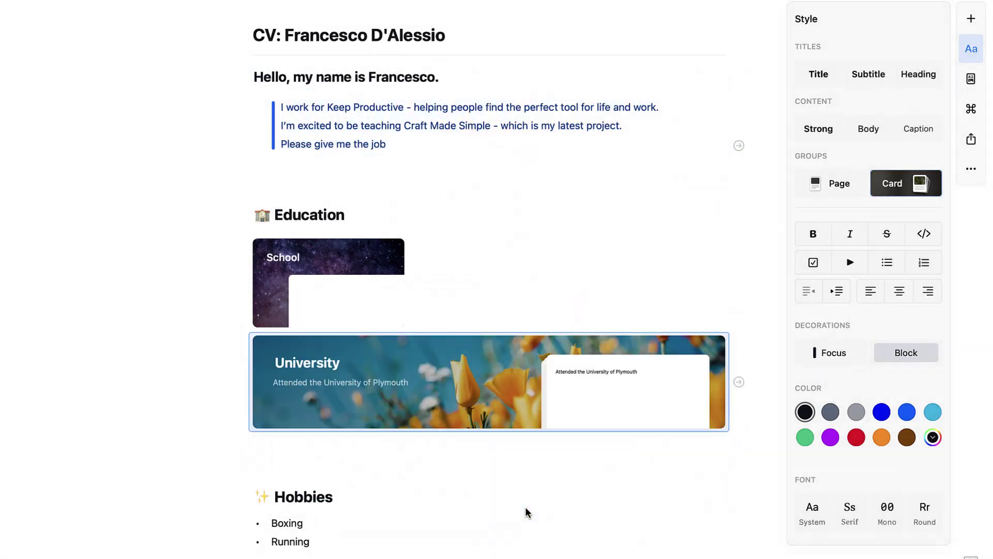
pyautogui.moveTo(460, 385); pyautogui.dragTo(439, 228)
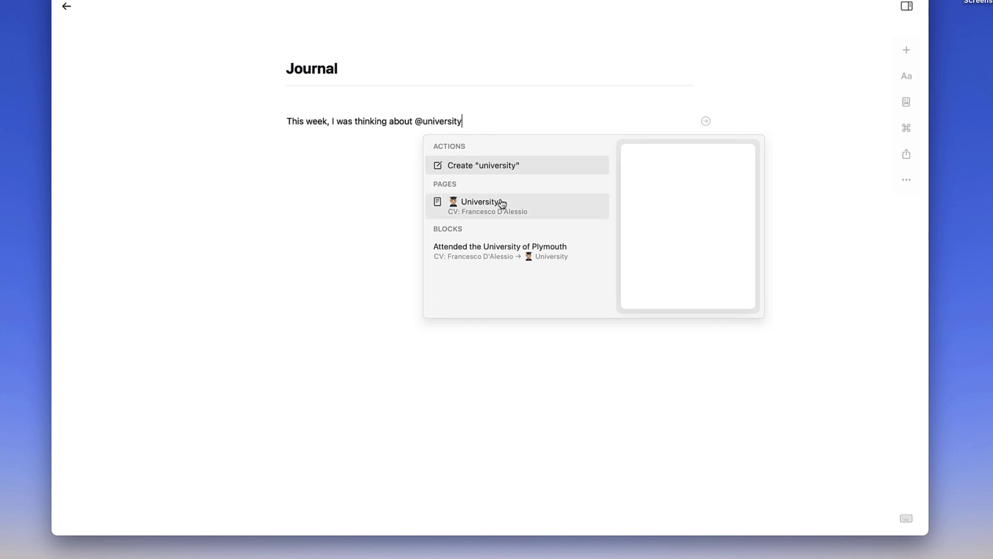
pyautogui.press('Down')
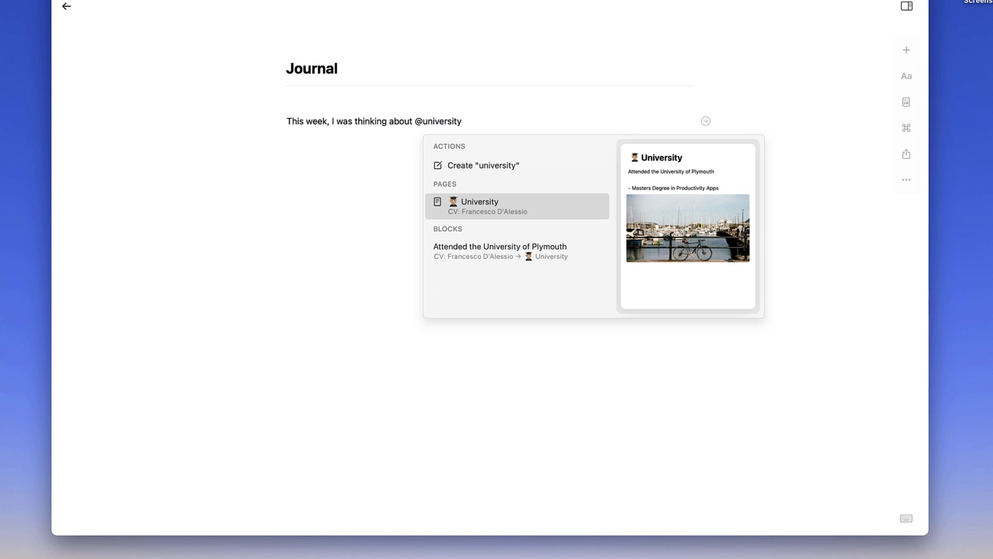
pyautogui.press('Down')
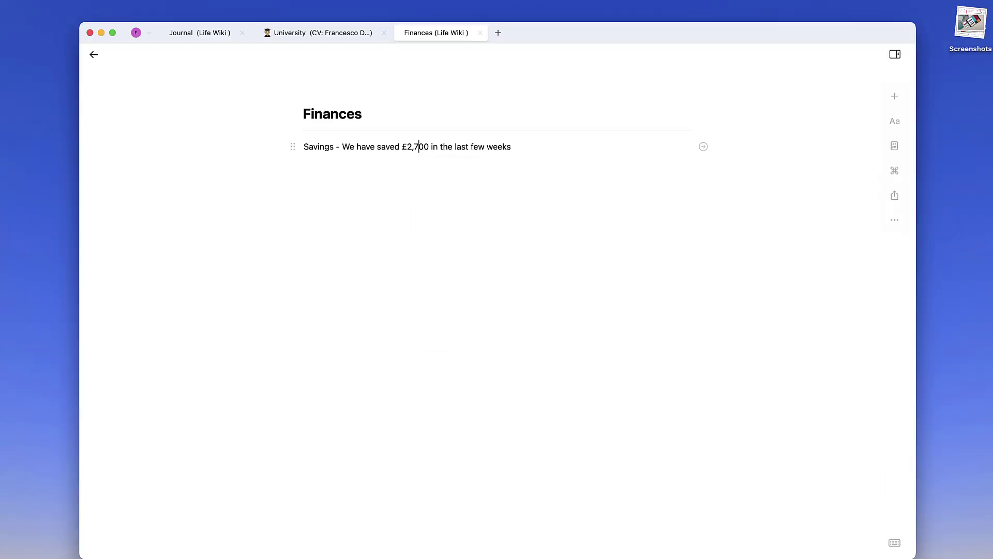
# - Follow the Journal's Savings link to Finances, then export the CV as an A4 PDF
pyautogui.click(211, 35)
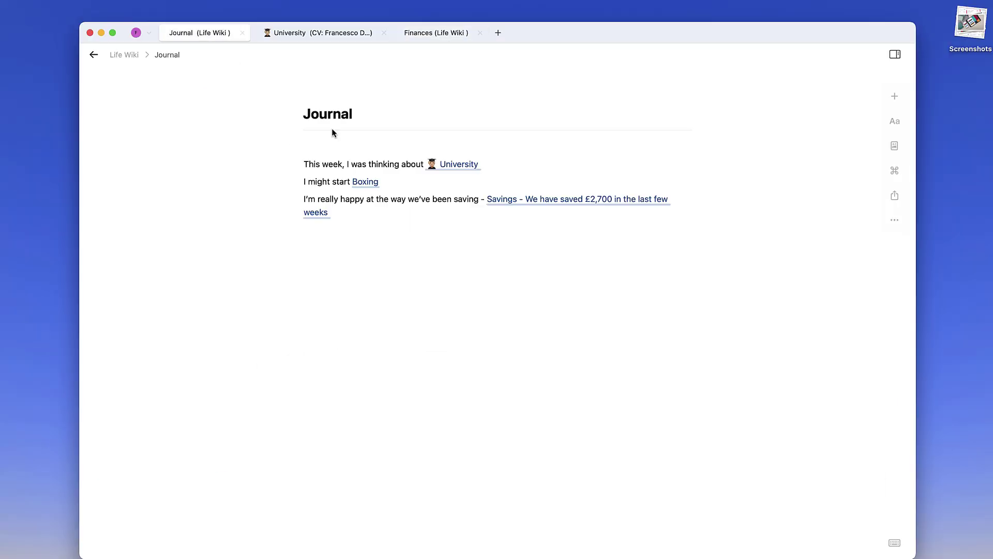
pyautogui.moveTo(603, 206)
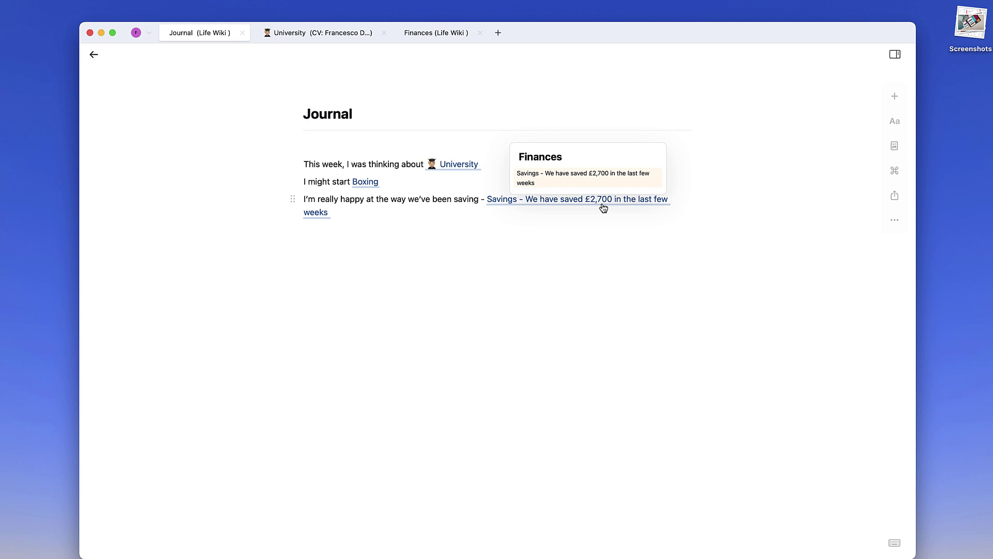
pyautogui.click(603, 202)
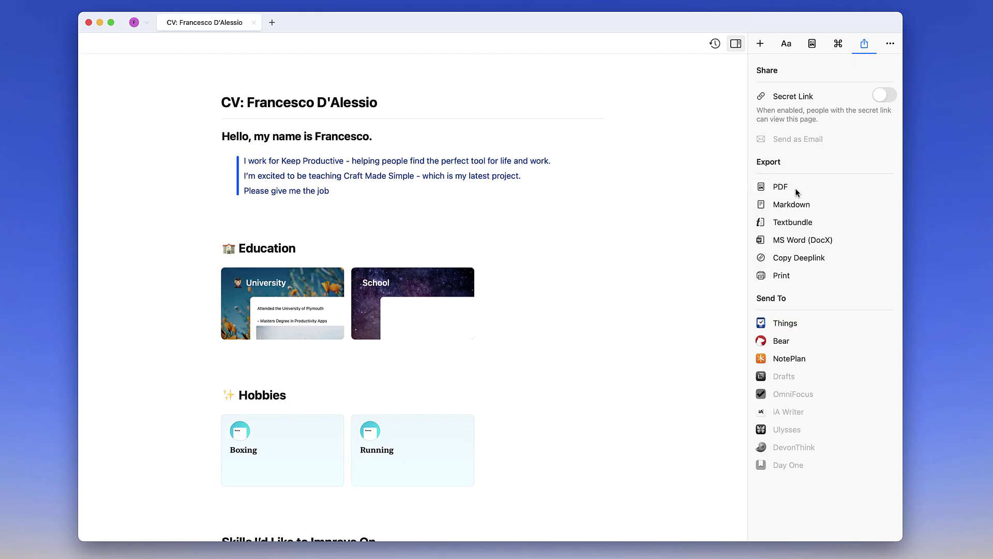
pyautogui.click(796, 187)
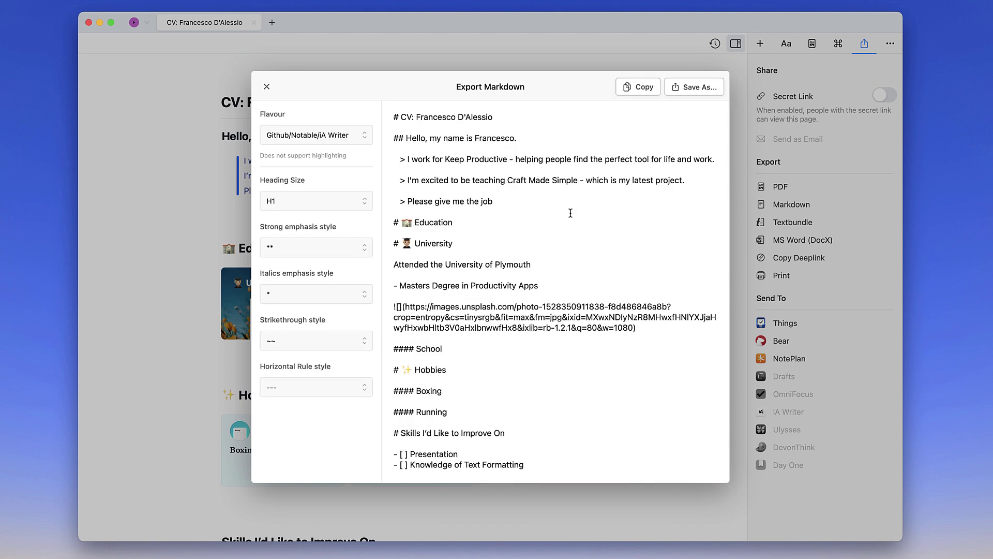
# - Return to the All Documents library listing Welcome To Craft, Shopping List and Design inspirations
pyautogui.scroll(-1, 570, 213)
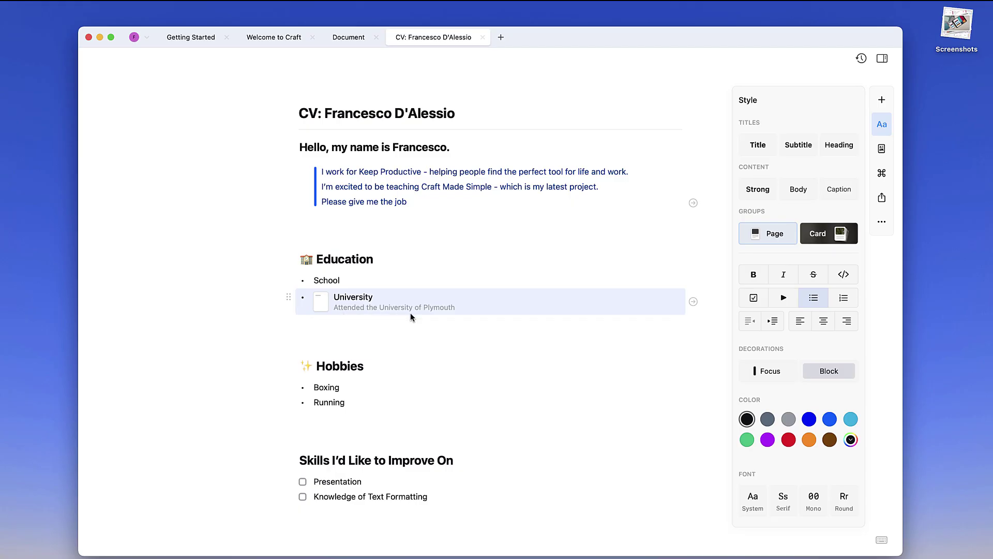
# - Complete '- Masters Degree in Productivity Apps' and search emoji for 'grad' before the University title
pyautogui.write('ters De')
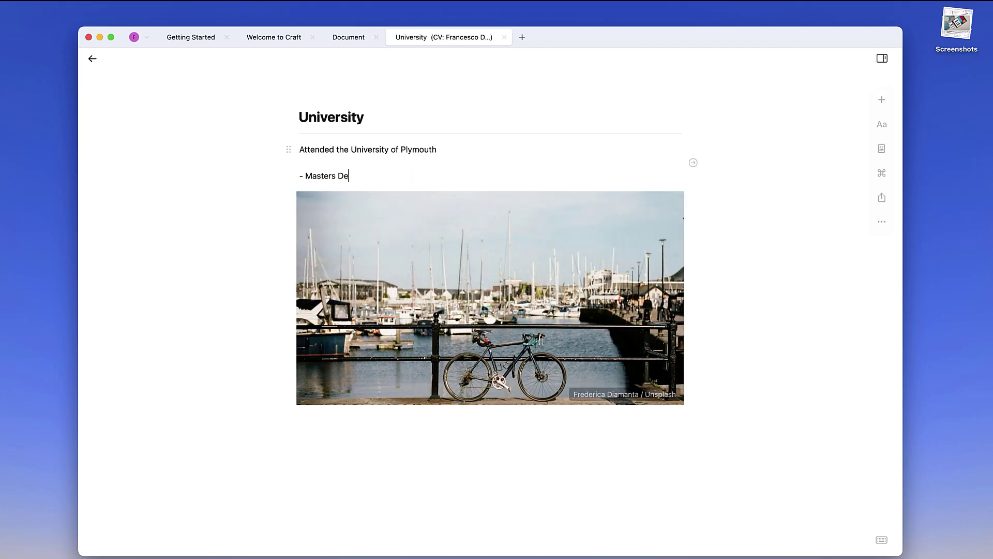
pyautogui.write('gree in Productivity Apps')
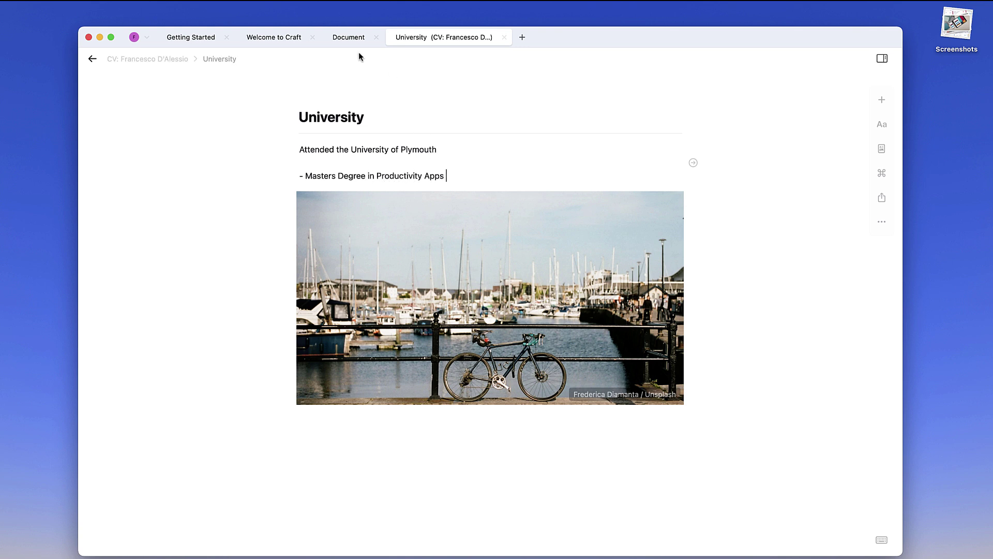
pyautogui.click(298, 118)
pyautogui.press('ctrl+super+space')
pyautogui.write('grad')
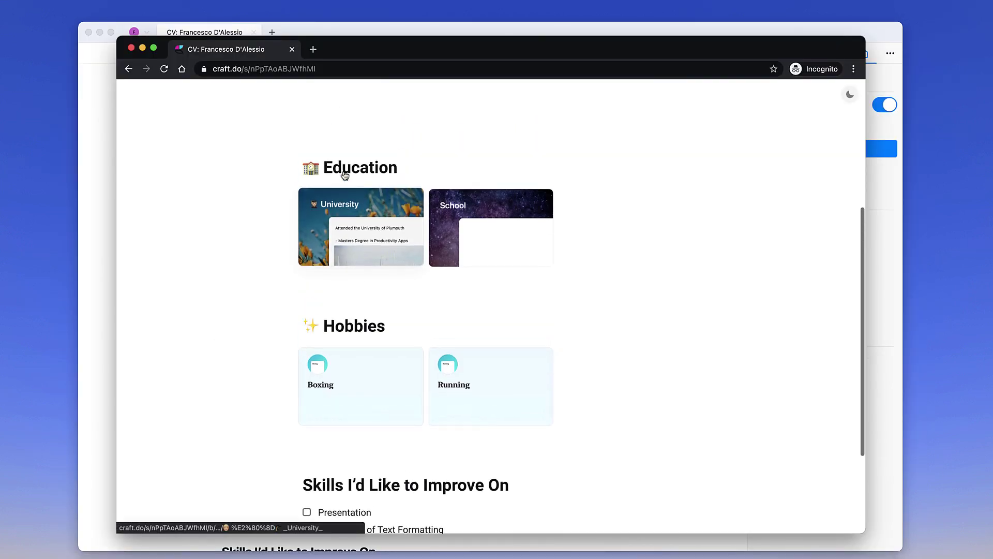
# - Scroll the shared CV web page and open its University card
pyautogui.scroll(3, 345, 176)
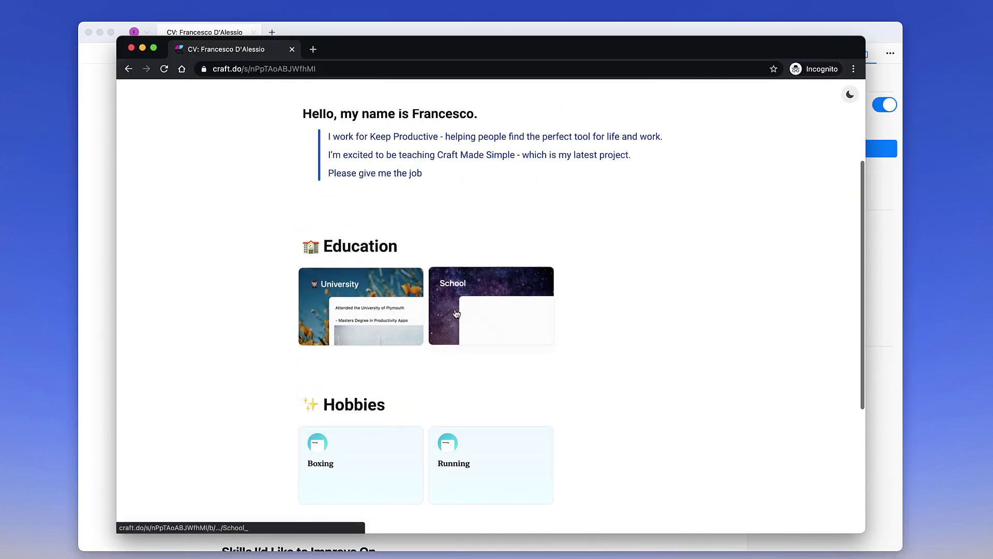
pyautogui.click(404, 312)
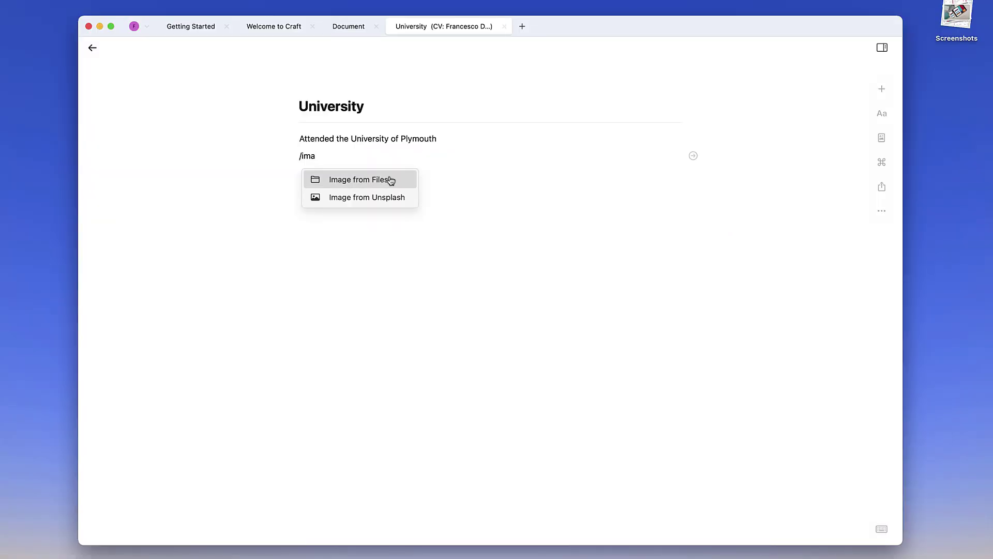
# - Insert the Plymouth harbour photo with the bicycle from an Unsplash search for 'plymouth'
pyautogui.click(385, 198)
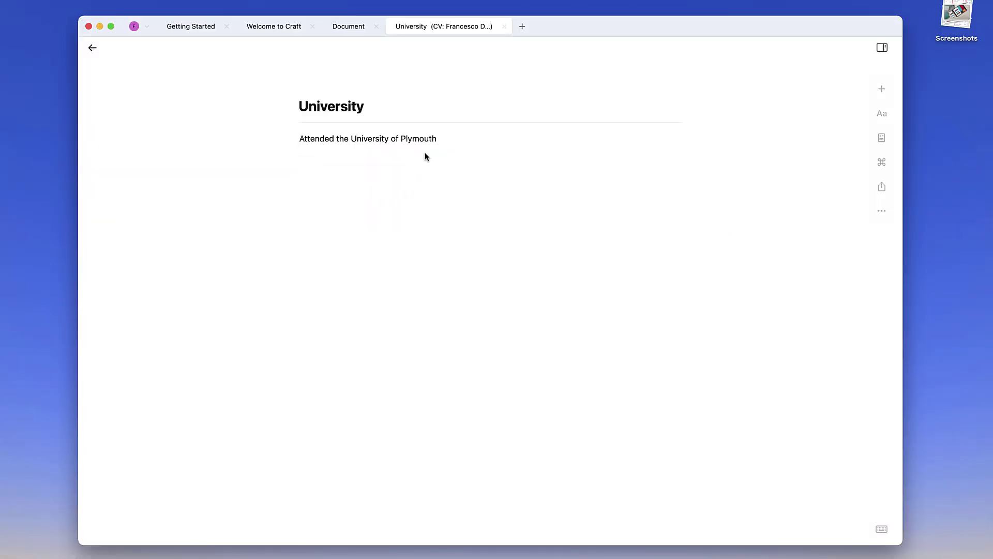
pyautogui.write('plymouth')
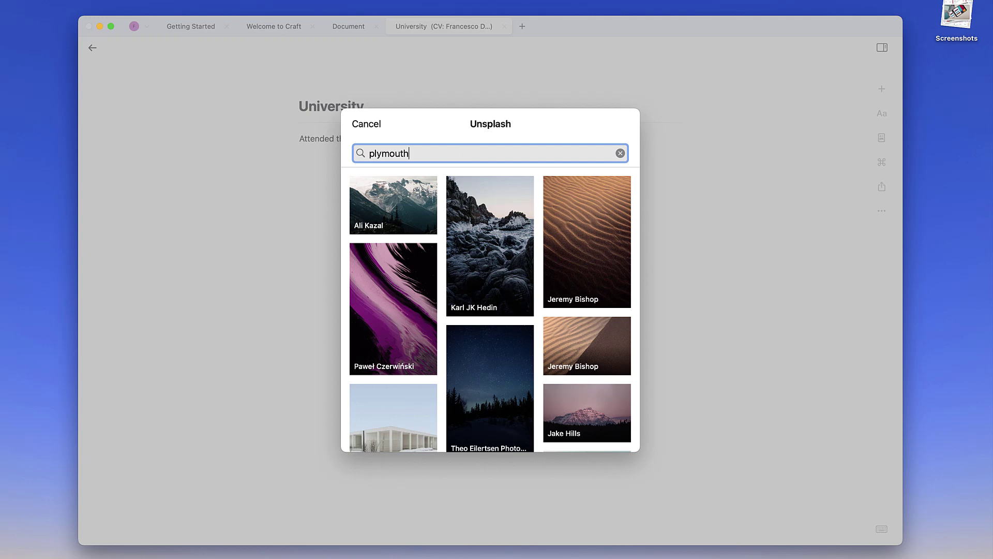
pyautogui.press('Return')
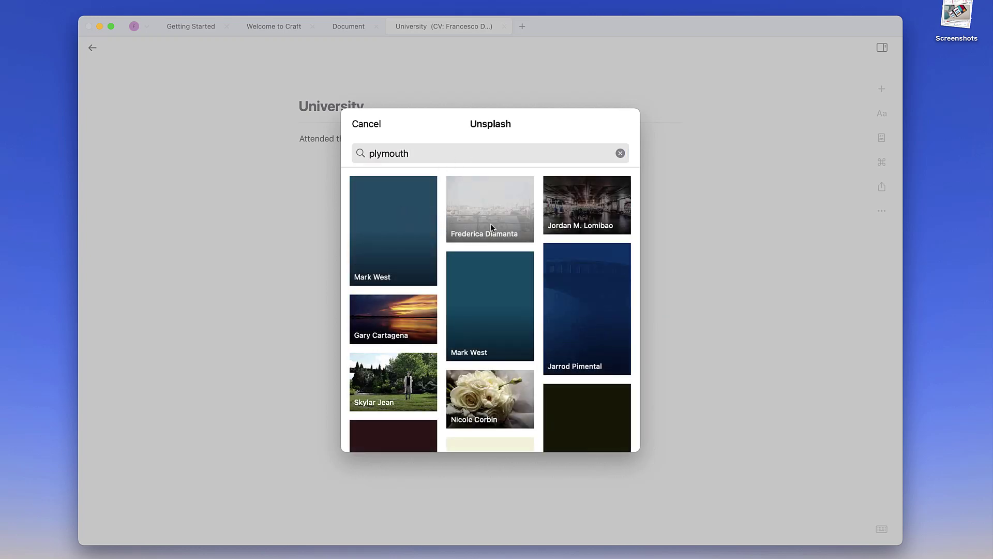
pyautogui.click(490, 227)
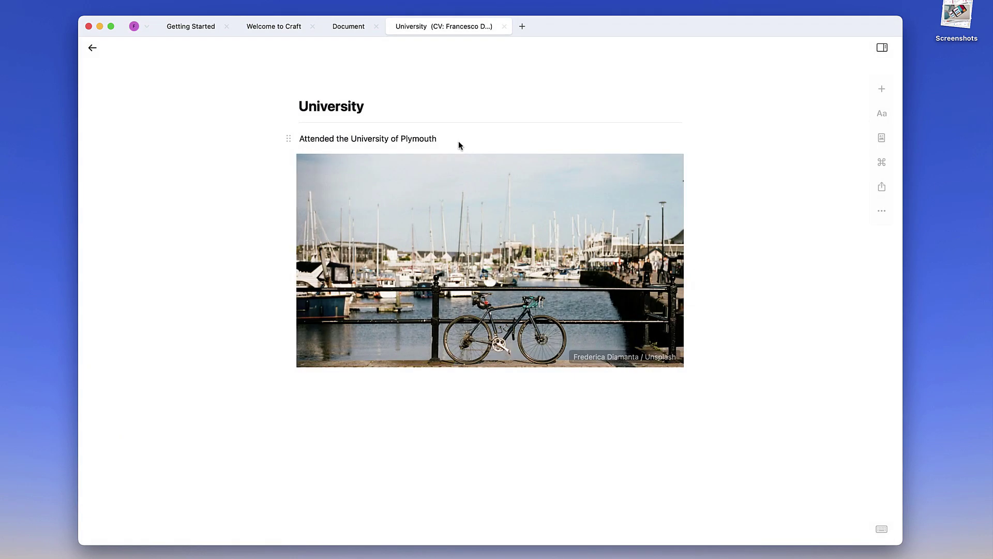
# - Add a '- Masters Degree in Productivity Ap…' line below the Plymouth sentence
pyautogui.click(457, 138)
pyautogui.press('Return')
pyautogui.write('- A')
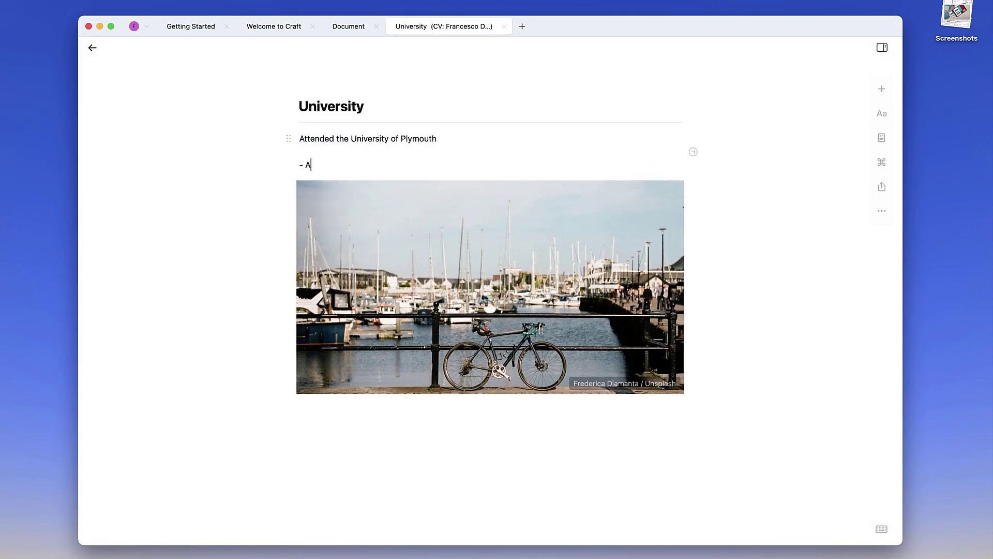
pyautogui.press('BackSpace')
pyautogui.write('Masters Degree in Productivity Ap')
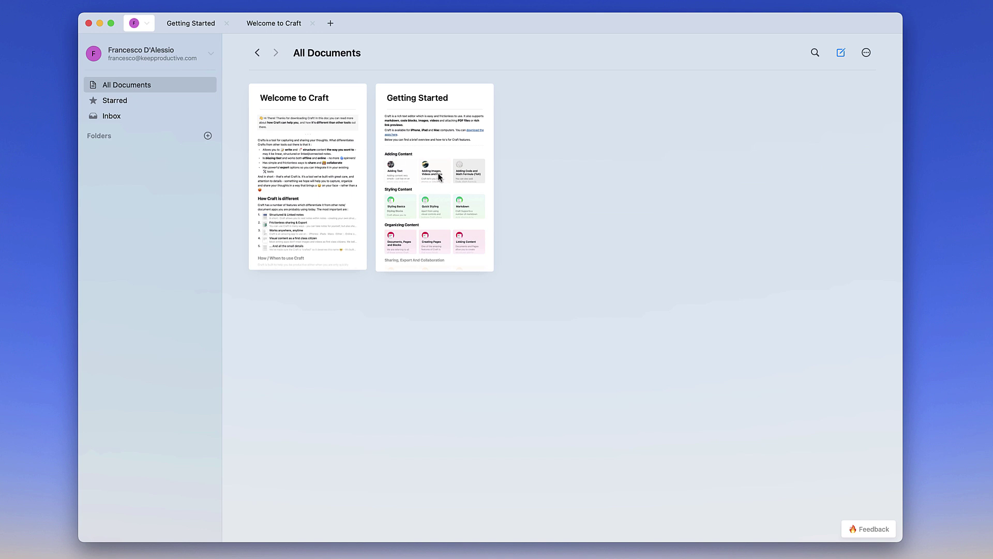
# - Create a new blank document titled 'Document' and place the cursor on its empty first body line
pyautogui.click(330, 23)
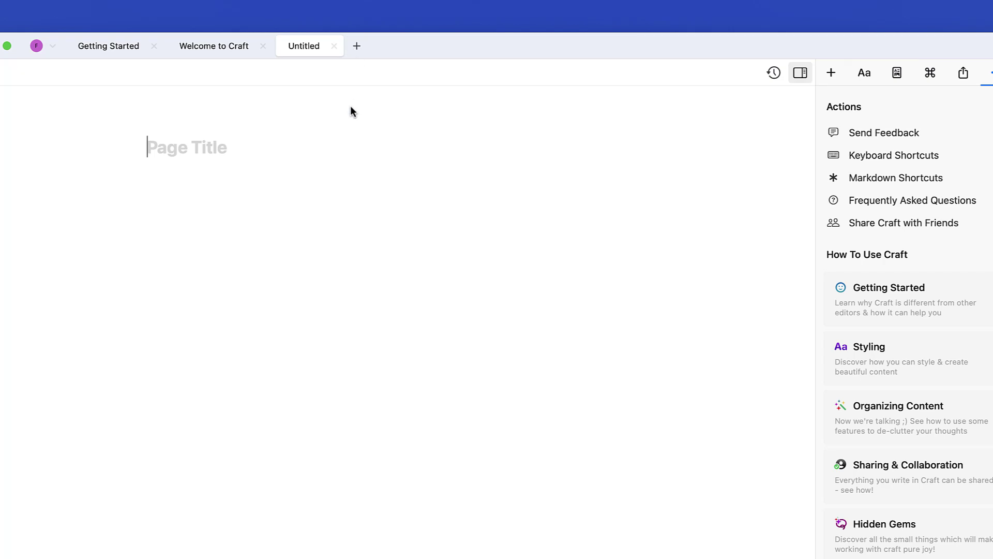
pyautogui.write('Document')
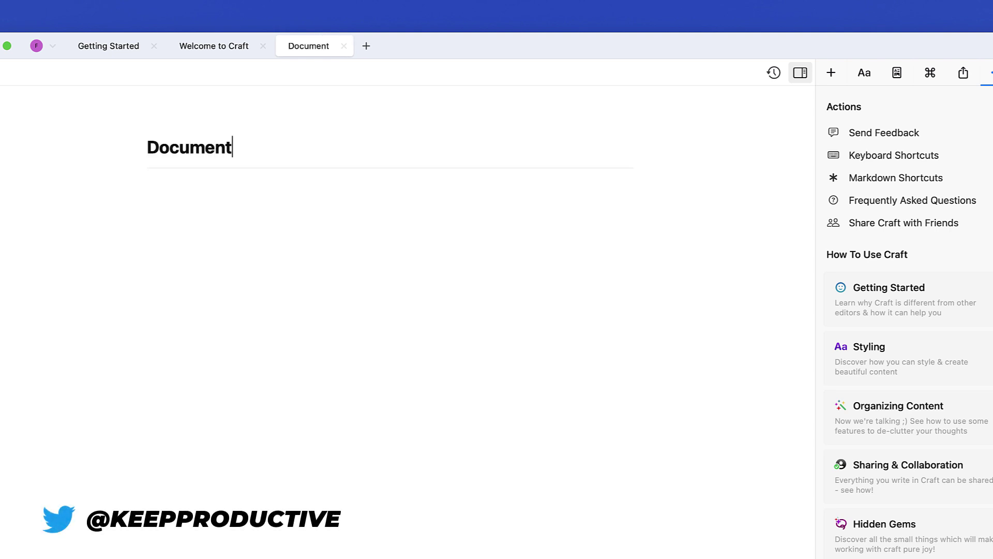
pyautogui.click(369, 196)
pyautogui.click(321, 187)
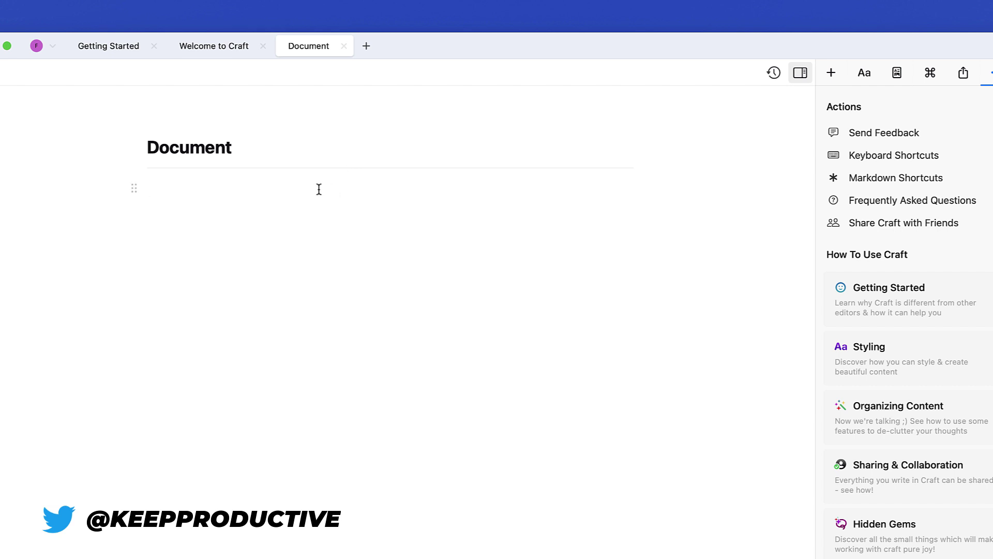